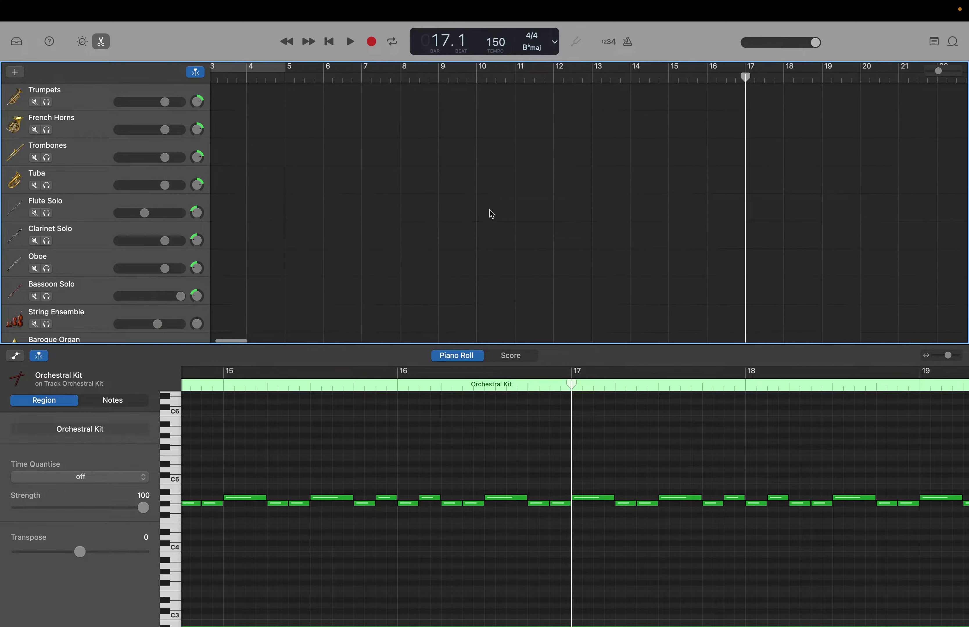
Step: Select the Tuba track and audition its low pitches around A♯1 and A♯0
{"action": "scroll", "coordinate": [492, 214], "scroll_direction": "right", "scroll_amount": 4}
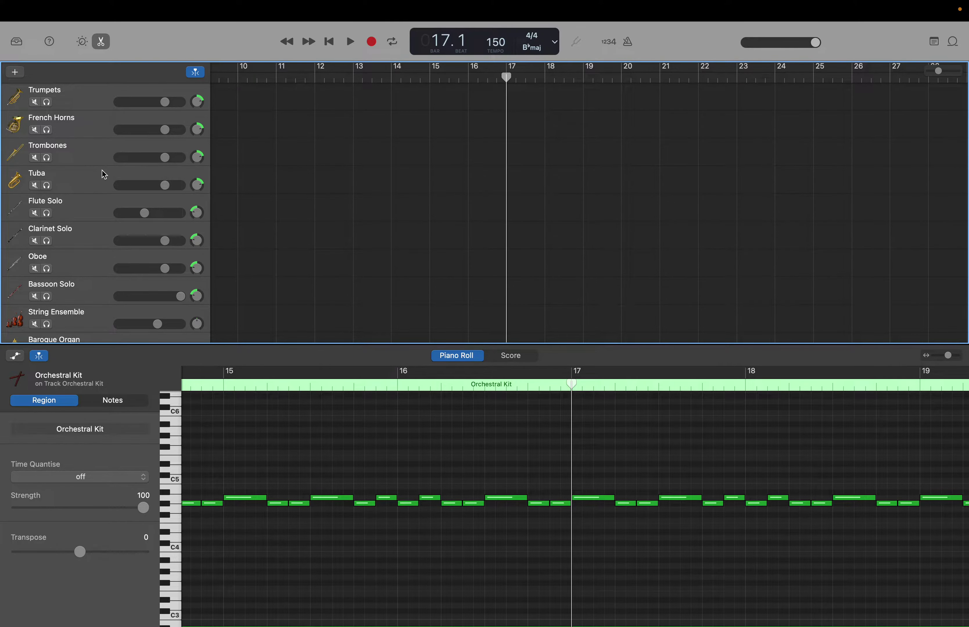
{"action": "left_click", "coordinate": [91, 181]}
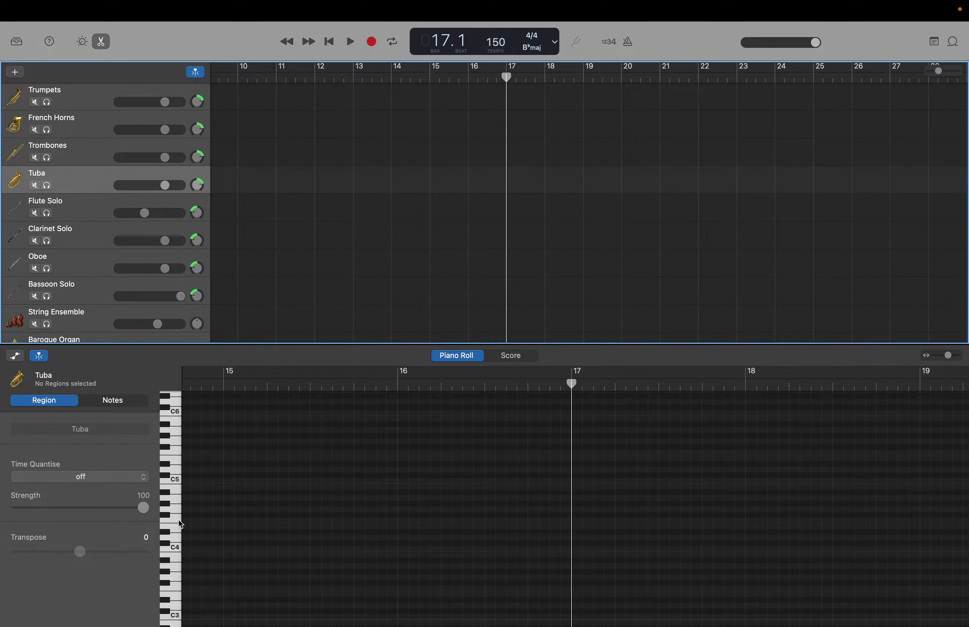
{"action": "scroll", "coordinate": [180, 524], "scroll_direction": "down", "scroll_amount": 15}
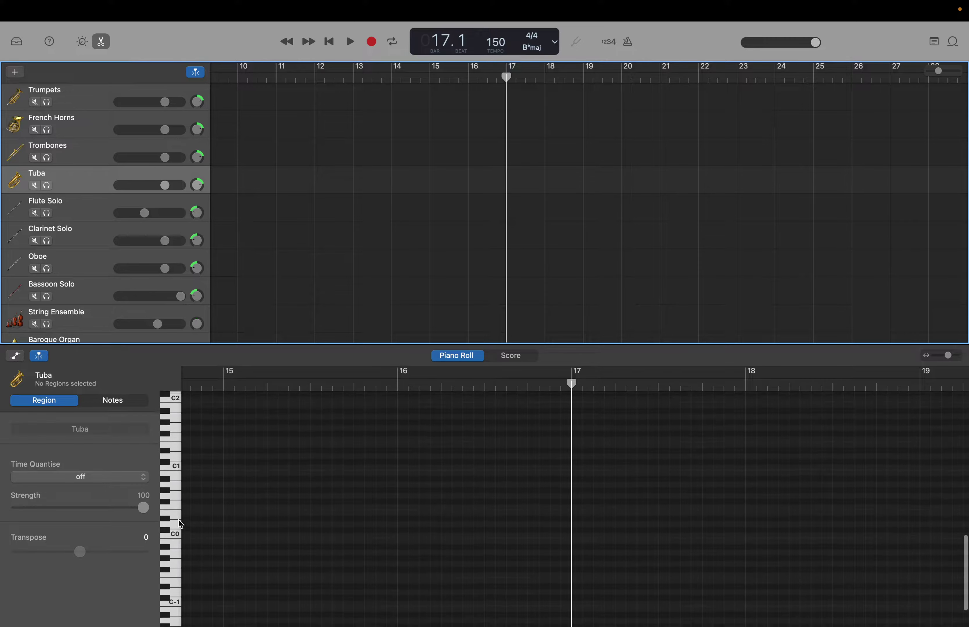
{"action": "scroll", "coordinate": [180, 525], "scroll_direction": "up", "scroll_amount": 3}
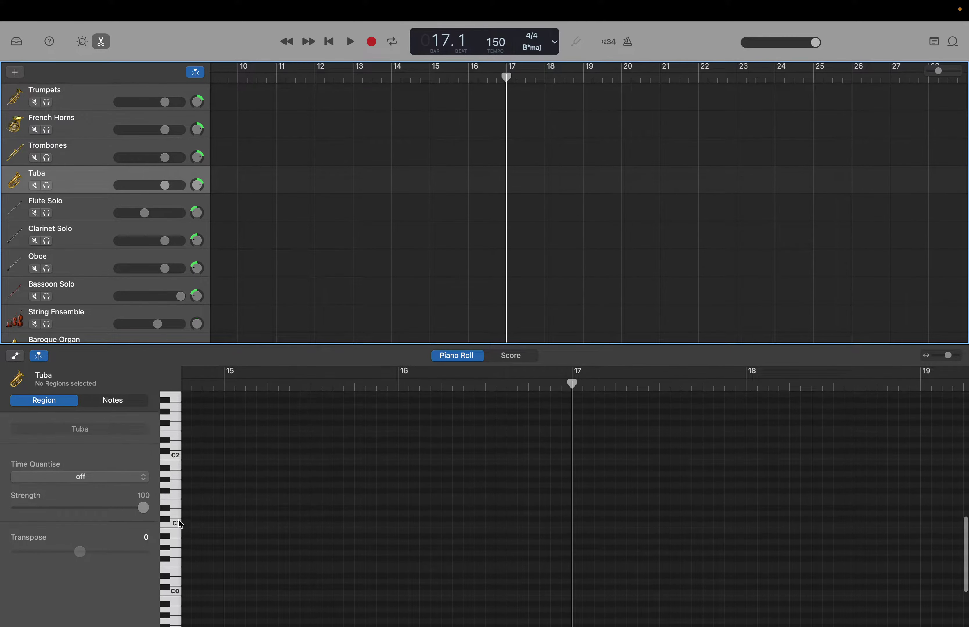
{"action": "scroll", "coordinate": [180, 524], "scroll_direction": "up", "scroll_amount": 3}
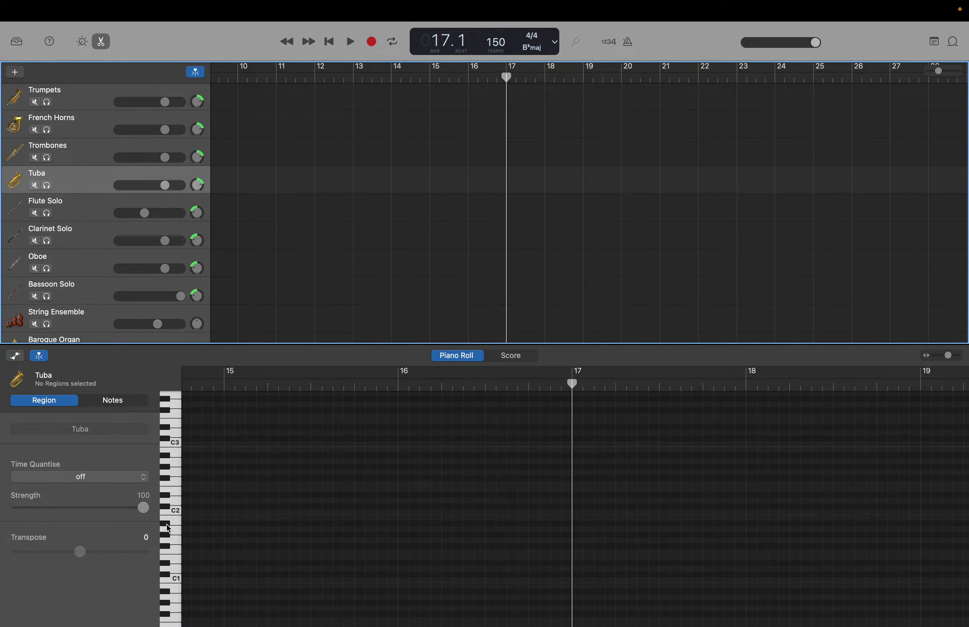
{"action": "left_click", "coordinate": [167, 525]}
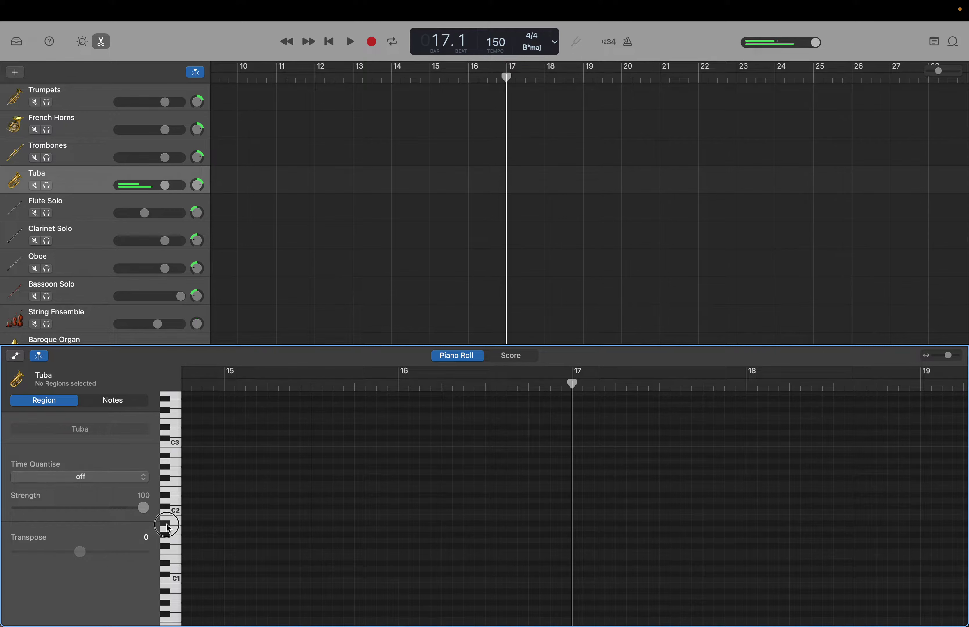
{"action": "left_click", "coordinate": [167, 593]}
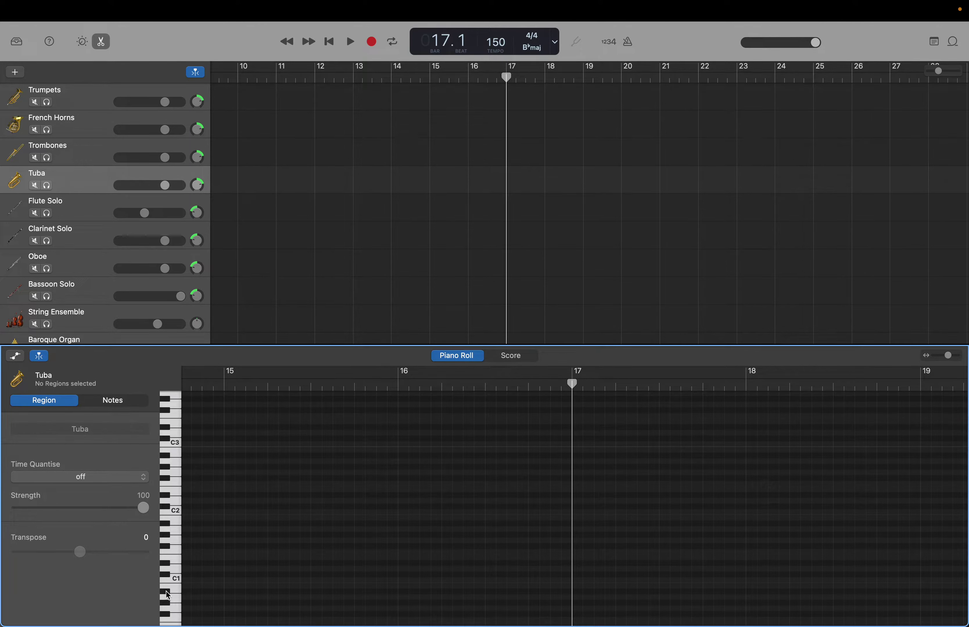
{"action": "left_click", "coordinate": [171, 527]}
Step: Create two one-beat A♯1 notes for the Tuba in bar 17, on beats 1 and 3
{"action": "right_click", "coordinate": [577, 529]}
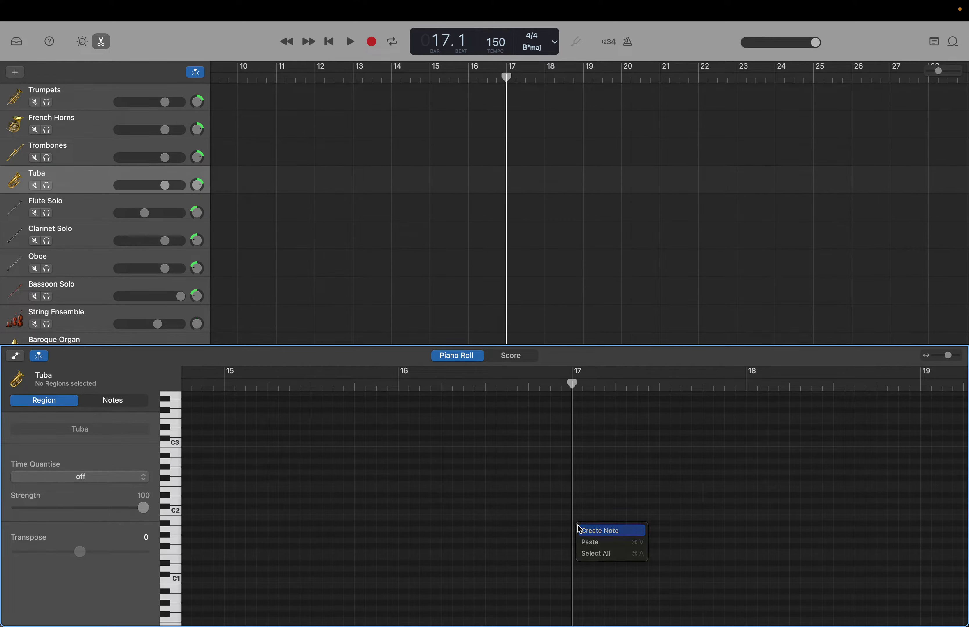
{"action": "left_click", "coordinate": [599, 530]}
{"action": "left_click_drag", "start_coordinate": [588, 523], "coordinate": [619, 528]}
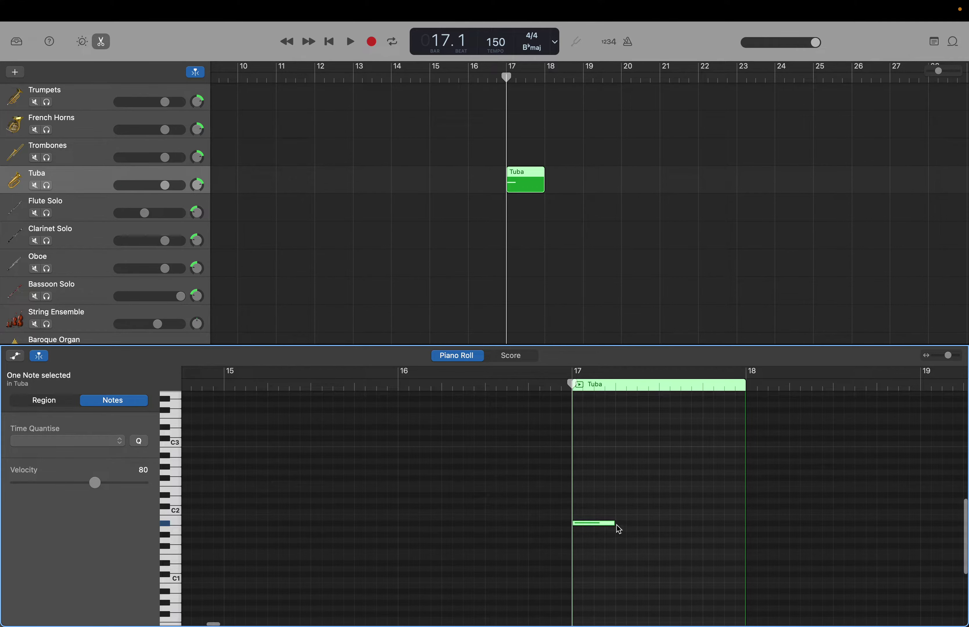
{"action": "right_click", "coordinate": [666, 529]}
{"action": "key", "text": "Escape"}
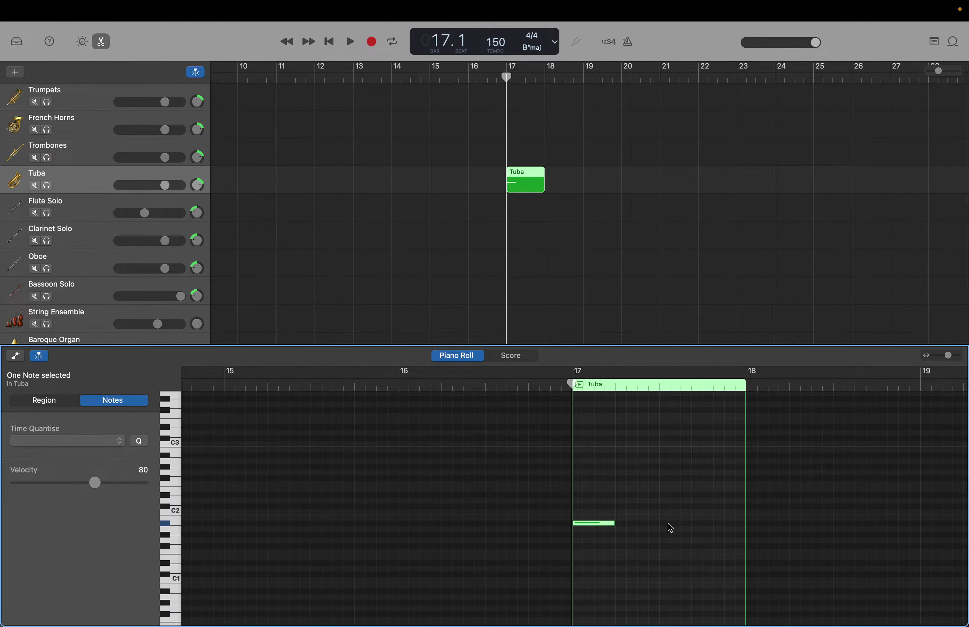
{"action": "right_click", "coordinate": [666, 528]}
{"action": "left_click", "coordinate": [668, 528]}
{"action": "left_click_drag", "start_coordinate": [702, 522], "coordinate": [706, 525]}
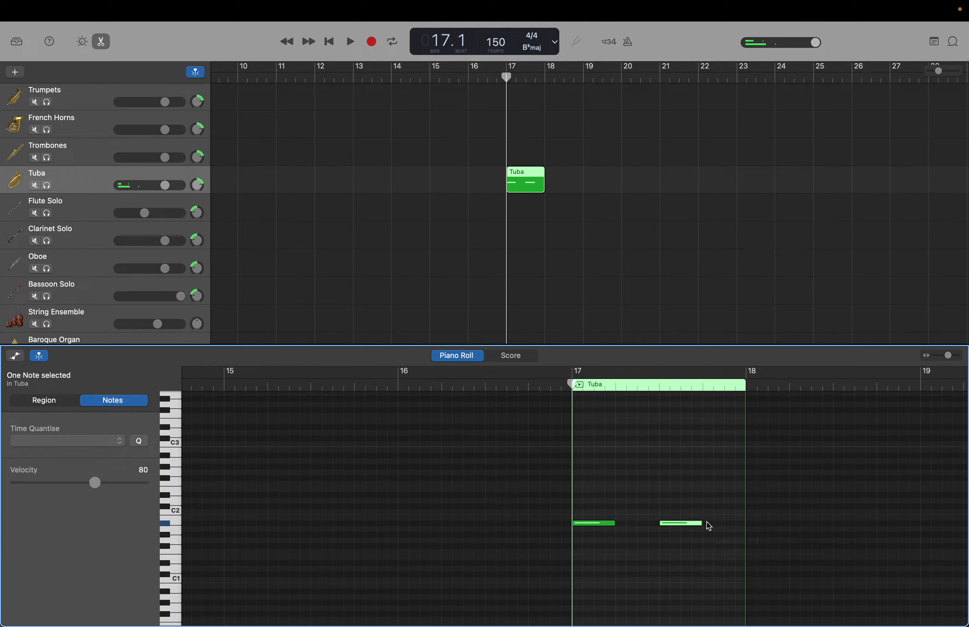
Step: Add a half-beat A♯1 note at the end of bar 17 and a two-beat A♯1 note starting on beat 2 of bar 18
{"action": "right_click", "coordinate": [732, 527]}
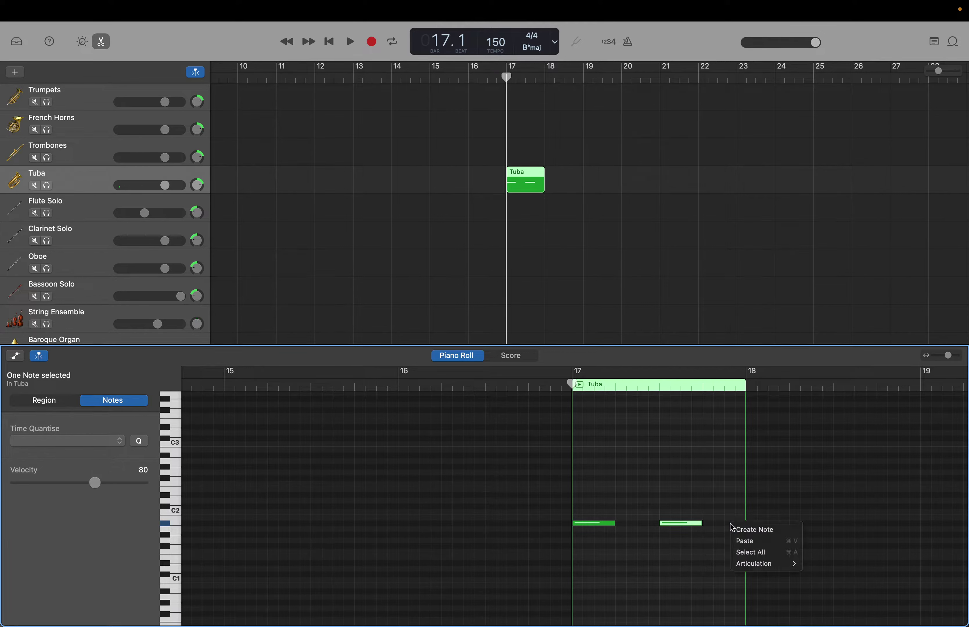
{"action": "left_click", "coordinate": [739, 528]}
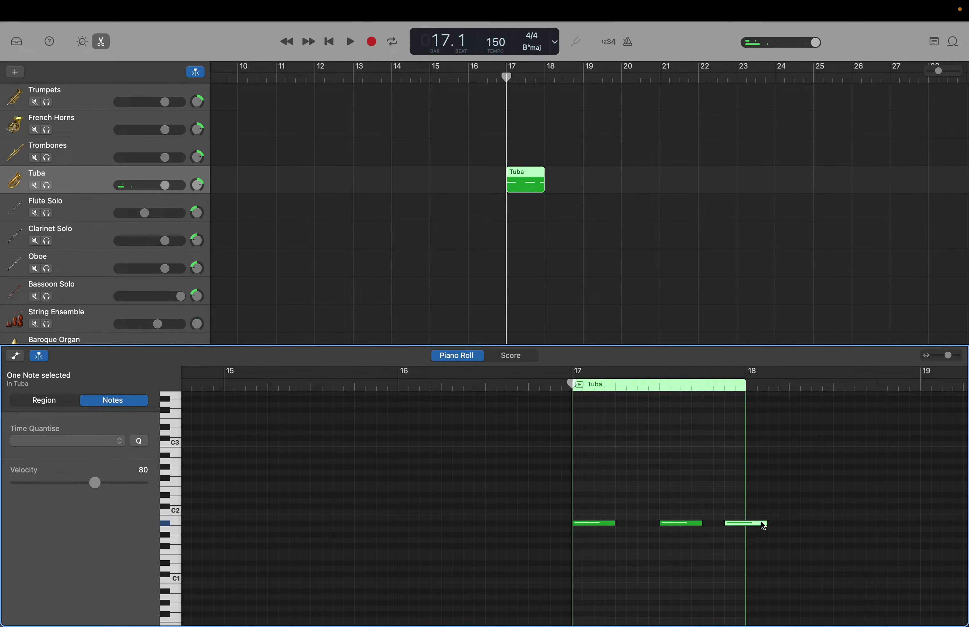
{"action": "left_click_drag", "start_coordinate": [762, 523], "coordinate": [745, 528]}
{"action": "right_click", "coordinate": [792, 527]}
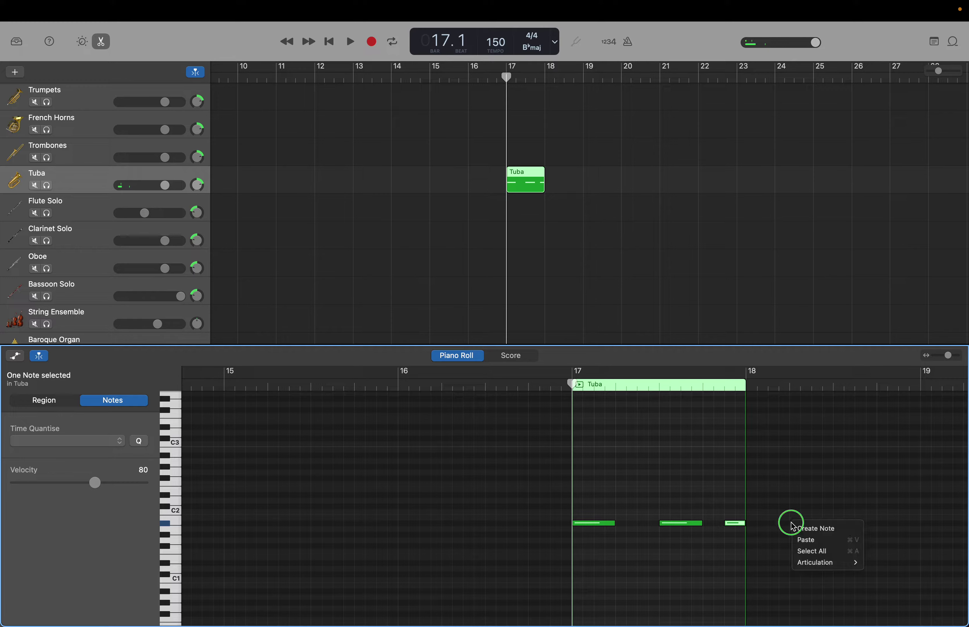
{"action": "left_click", "coordinate": [802, 527]}
{"action": "left_click_drag", "start_coordinate": [809, 524], "coordinate": [874, 524]}
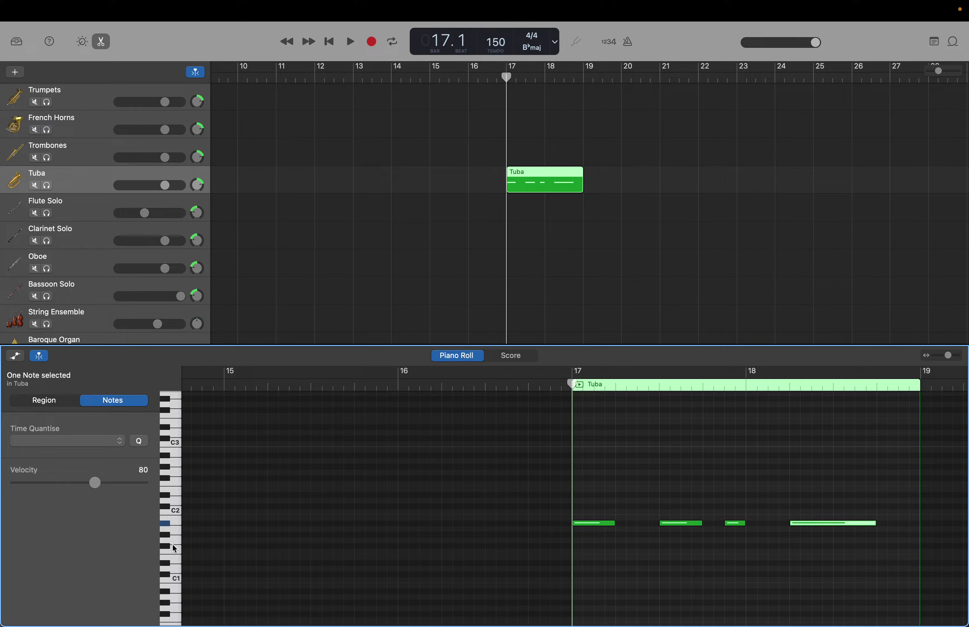
Step: Add a half-beat A♯1 note at the very end of bar 18 and set its velocity to 1
{"action": "left_click", "coordinate": [174, 548]}
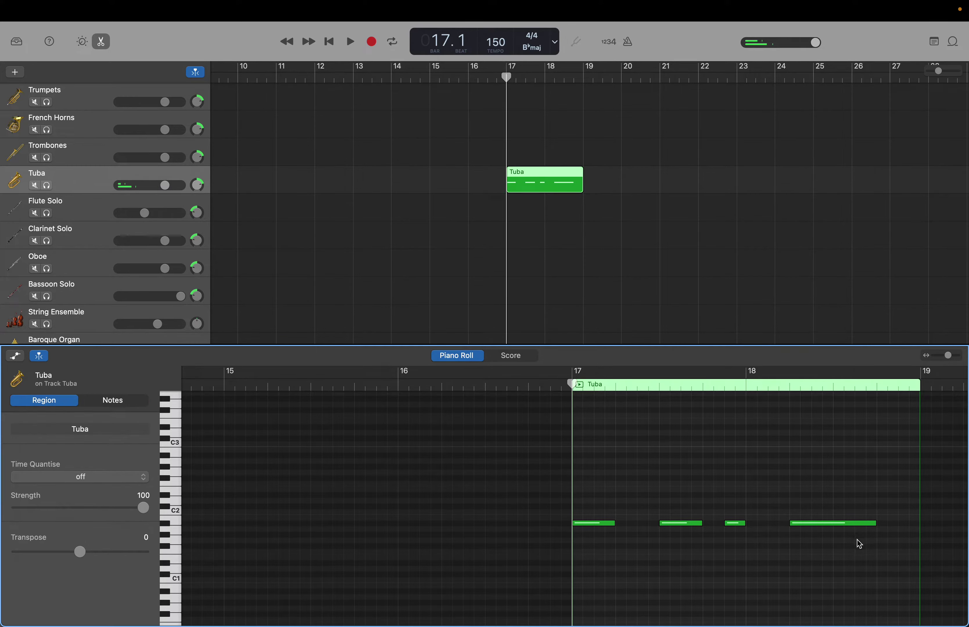
{"action": "right_click", "coordinate": [882, 554]}
{"action": "left_click", "coordinate": [933, 554]}
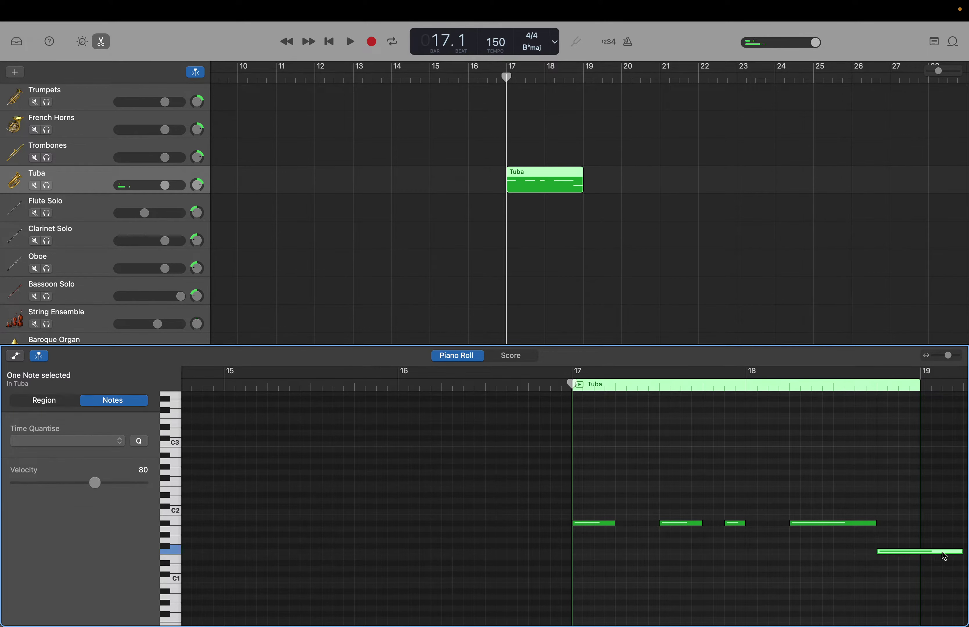
{"action": "left_click_drag", "start_coordinate": [942, 552], "coordinate": [832, 552]}
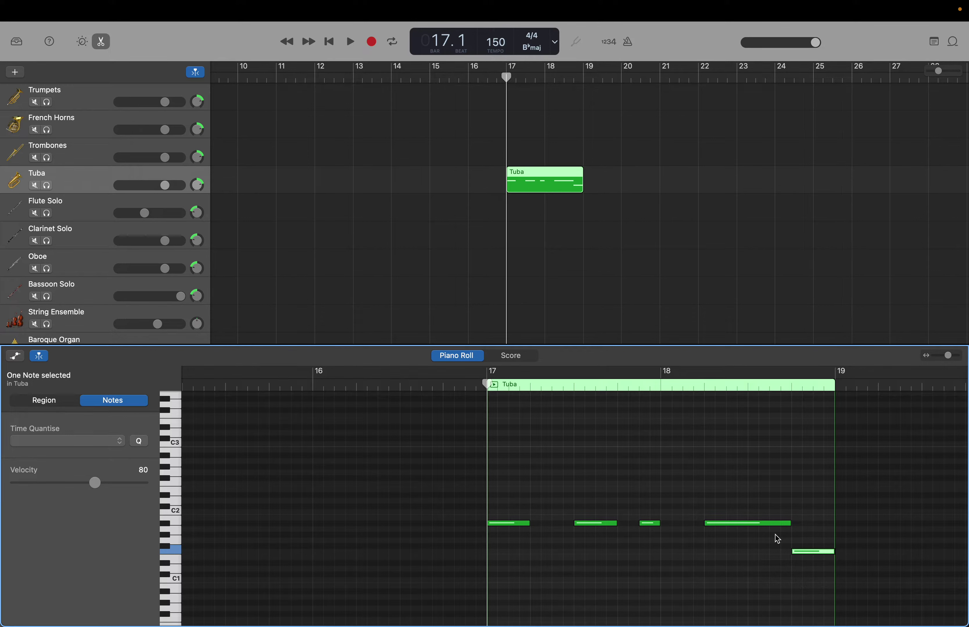
{"action": "mouse_move", "coordinate": [803, 552]}
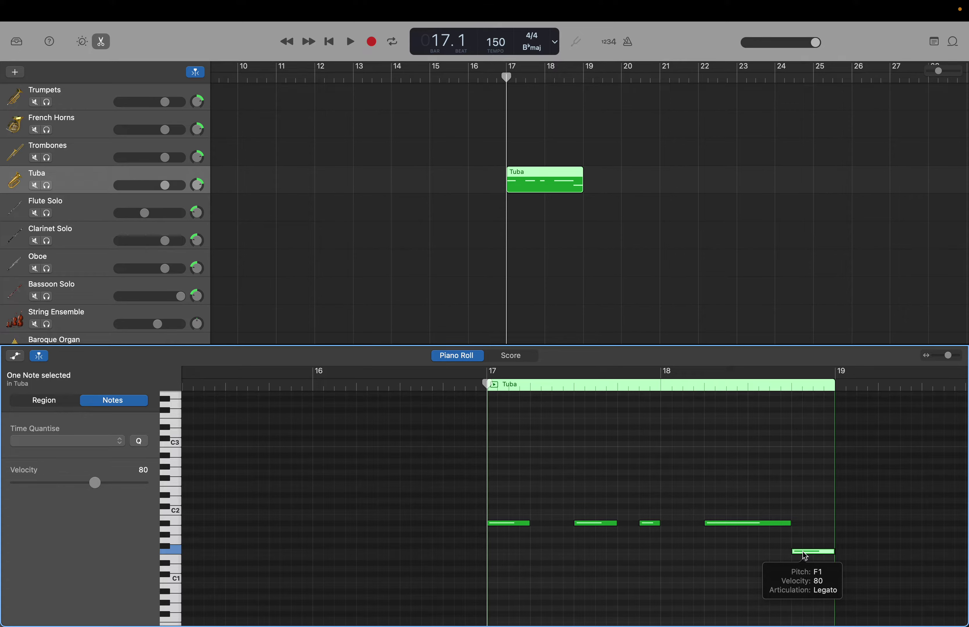
{"action": "left_click_drag", "start_coordinate": [803, 553], "coordinate": [809, 523]}
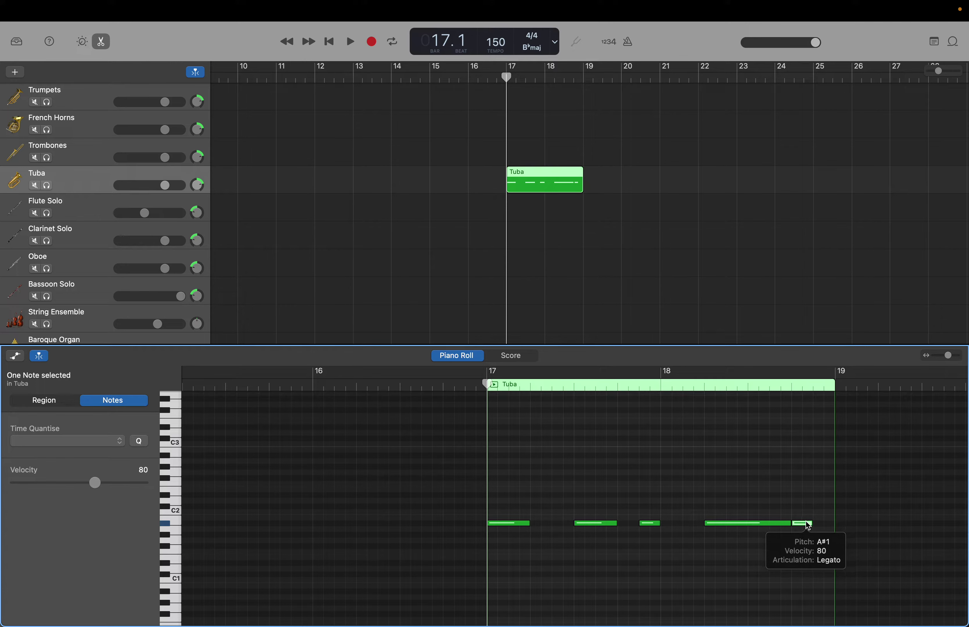
{"action": "left_click_drag", "start_coordinate": [807, 526], "coordinate": [827, 526]}
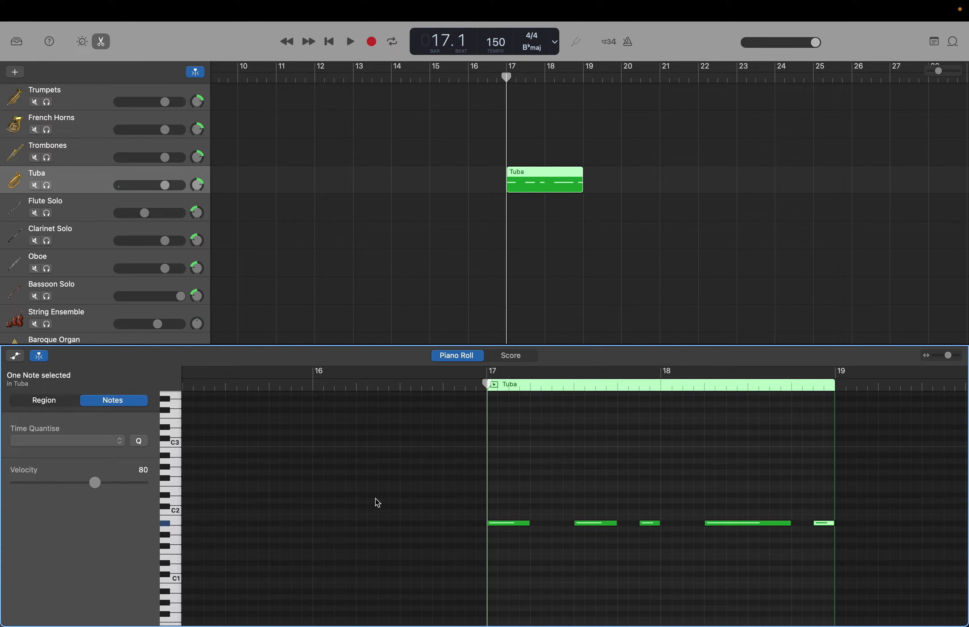
{"action": "left_click_drag", "start_coordinate": [101, 485], "coordinate": [3, 473]}
{"action": "left_click", "coordinate": [18, 485]}
Step: Copy the five-note Tuba pattern in bars 17 and 18 and paste it back to back from bar 19 up to bar 339
{"action": "left_click_drag", "start_coordinate": [485, 385], "coordinate": [835, 389]}
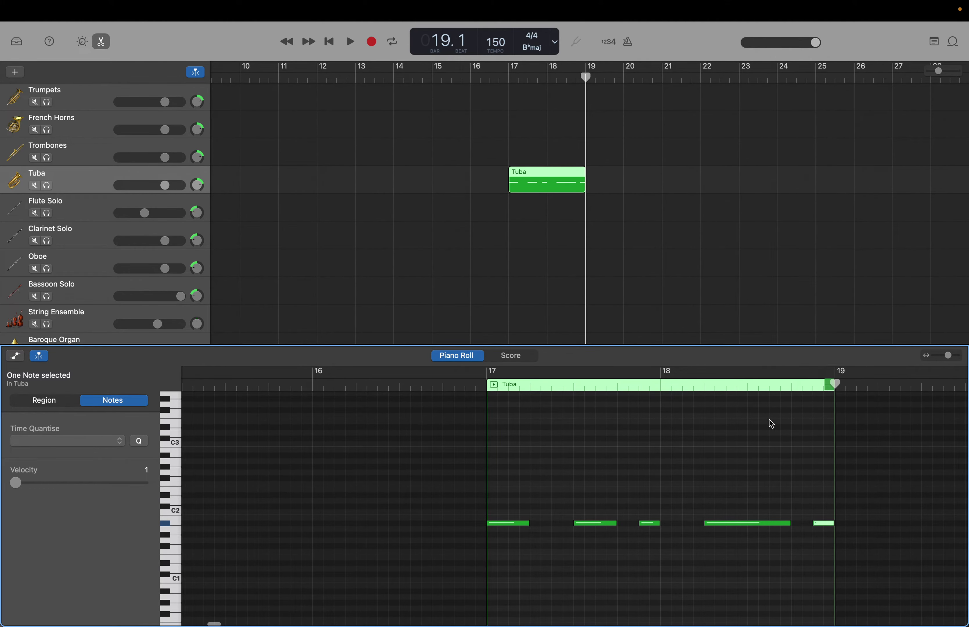
{"action": "left_click_drag", "start_coordinate": [507, 487], "coordinate": [822, 551]}
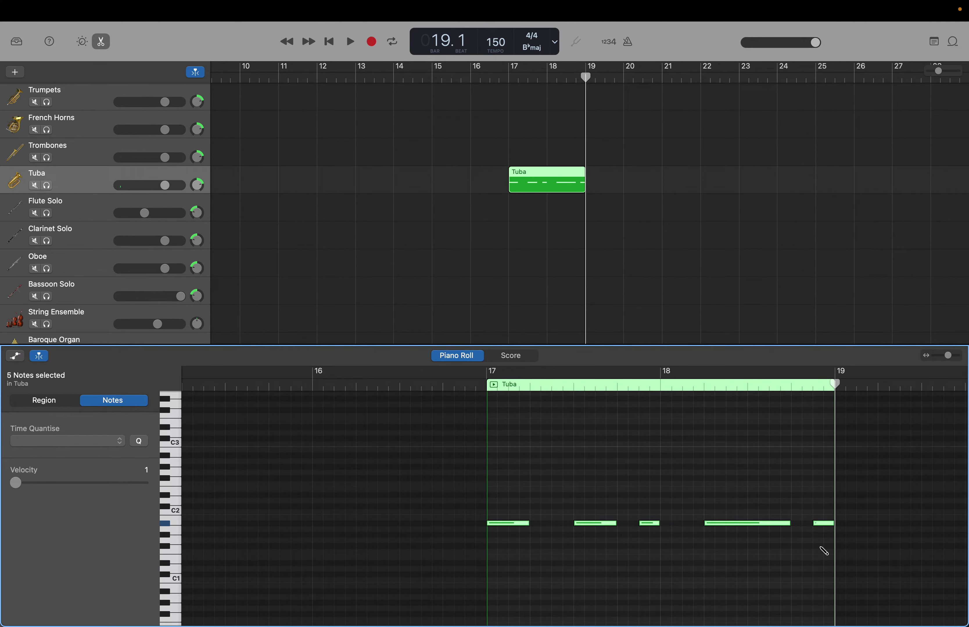
{"action": "key", "text": "super+v"}
{"action": "key", "text": "super+v"}
{"action": "key", "text": "super+v"}
{"action": "key", "text": "super+v"}
{"action": "key", "text": "super+v"}
{"action": "key", "text": "super+v"}
{"action": "key", "text": "super+v"}
{"action": "key", "text": "super+v"}
{"action": "key", "text": "super+v"}
{"action": "key", "text": "super+v"}
{"action": "key", "text": "super+v"}
{"action": "key", "text": "super+v"}
{"action": "key", "text": "super+v"}
{"action": "key", "text": "super+v"}
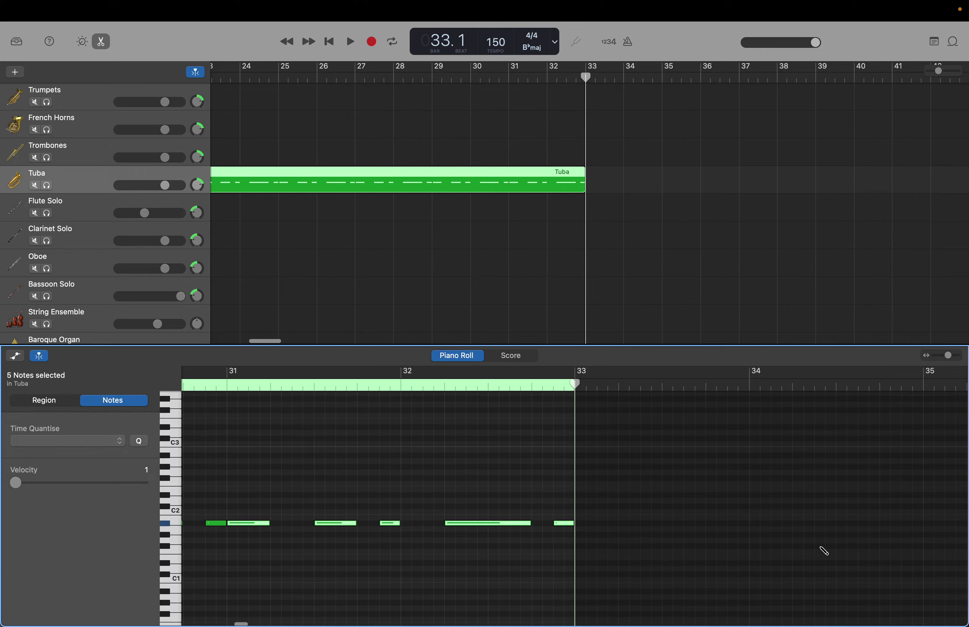
{"action": "key", "text": "super+v"}
{"action": "key", "text": "super+v"}
{"action": "key", "text": "super+v"}
{"action": "key", "text": "super+v"}
{"action": "key", "text": "super+v"}
{"action": "key", "text": "super+v"}
{"action": "key", "text": "super+v"}
{"action": "key", "text": "super+v"}
{"action": "key", "text": "super+v"}
{"action": "key", "text": "super+v"}
{"action": "key", "text": "super+v"}
{"action": "key", "text": "super+v"}
{"action": "key", "text": "super+v"}
{"action": "key", "text": "super+v"}
{"action": "key", "text": "super+v"}
{"action": "key", "text": "super+v"}
{"action": "key", "text": "super+v"}
{"action": "key", "text": "super+v"}
{"action": "key", "text": "super+v"}
{"action": "key", "text": "super+v"}
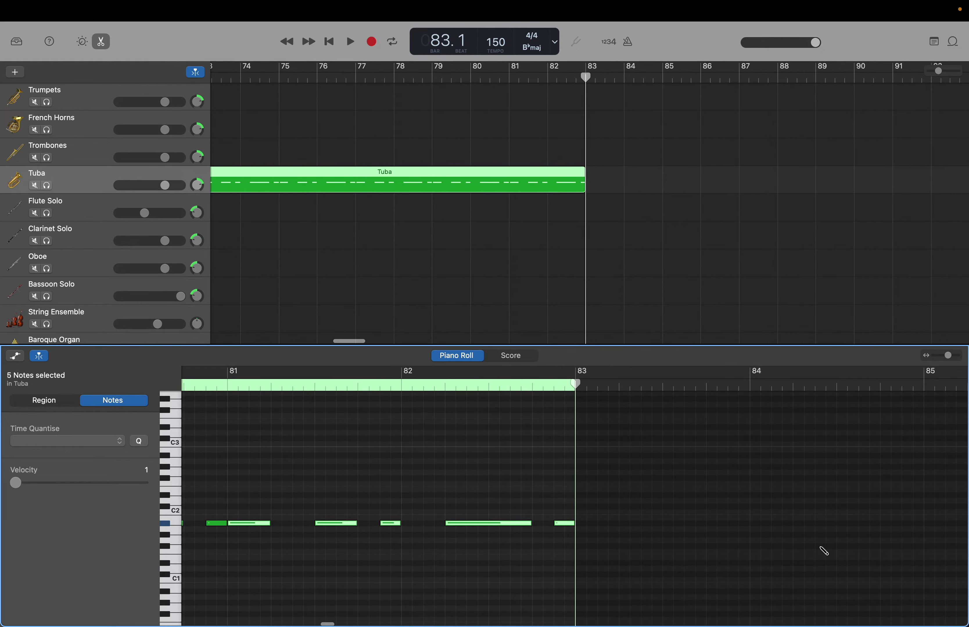
{"action": "key", "text": "super+v"}
{"action": "key", "text": "super+v"}
{"action": "key", "text": "super+v"}
{"action": "key", "text": "super+v"}
{"action": "key", "text": "super+v"}
{"action": "key", "text": "super+v"}
{"action": "key", "text": "super+v"}
{"action": "key", "text": "super+v"}
{"action": "key", "text": "super+v"}
{"action": "key", "text": "super+v"}
{"action": "key", "text": "super+v"}
{"action": "key", "text": "super+v"}
{"action": "key", "text": "super+v"}
{"action": "key", "text": "super+v"}
{"action": "key", "text": "super+v"}
{"action": "key", "text": "super+v"}
{"action": "key", "text": "super+v"}
{"action": "key", "text": "super+v"}
{"action": "key", "text": "super+v"}
{"action": "key", "text": "super+v"}
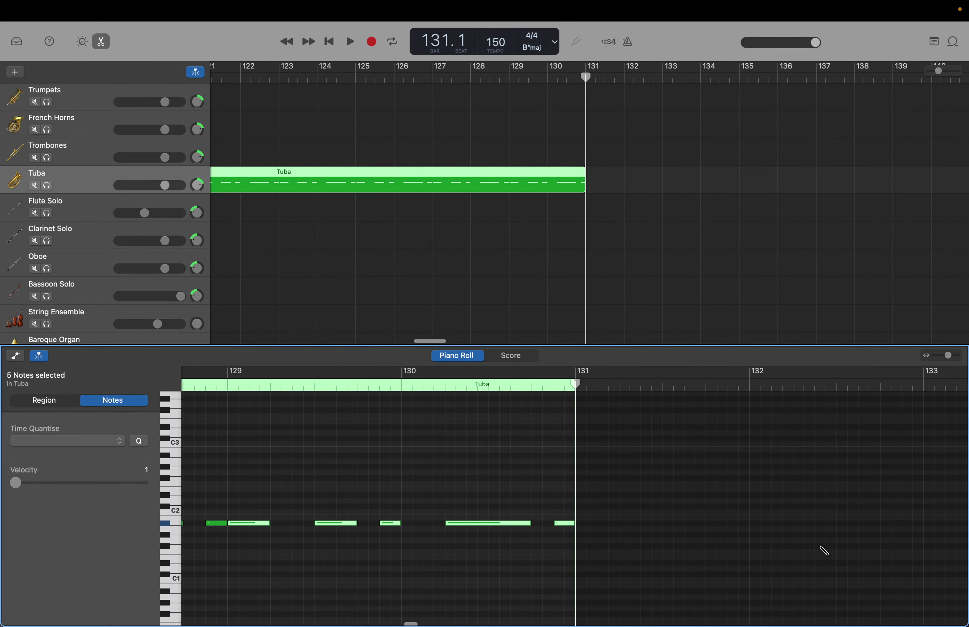
{"action": "key", "text": "super+v"}
{"action": "key", "text": "super+v"}
{"action": "key", "text": "super+v"}
{"action": "key", "text": "super+v"}
{"action": "key", "text": "super+v"}
{"action": "key", "text": "super+v"}
{"action": "key", "text": "super+v"}
{"action": "key", "text": "super+v"}
{"action": "key", "text": "super+v"}
{"action": "key", "text": "super+v"}
{"action": "key", "text": "super+v"}
{"action": "key", "text": "super+v"}
{"action": "key", "text": "super+v"}
{"action": "key", "text": "super+v"}
{"action": "key", "text": "super+v"}
{"action": "key", "text": "super+v"}
{"action": "key", "text": "super+v"}
{"action": "key", "text": "super+v"}
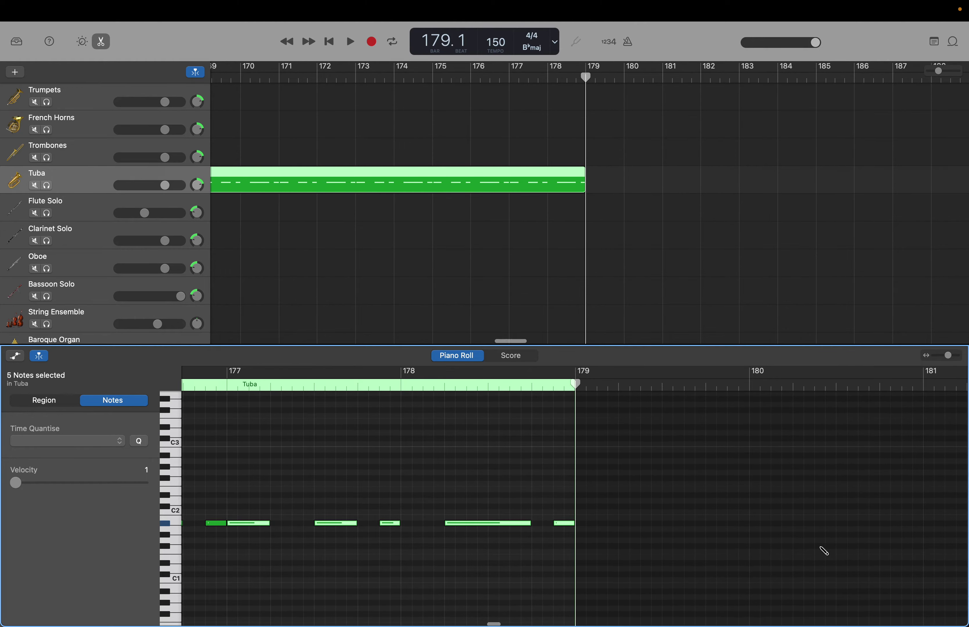
{"action": "key", "text": "super+v"}
{"action": "key", "text": "super+v"}
{"action": "key", "text": "super+v"}
{"action": "key", "text": "super+v"}
{"action": "key", "text": "super+v"}
{"action": "key", "text": "super+v"}
{"action": "key", "text": "super+v"}
{"action": "key", "text": "super+v"}
{"action": "key", "text": "super+v"}
{"action": "key", "text": "super+v"}
{"action": "key", "text": "super+v"}
{"action": "key", "text": "super+v"}
{"action": "key", "text": "super+v"}
{"action": "key", "text": "super+v"}
{"action": "key", "text": "super+v"}
{"action": "key", "text": "super+v"}
{"action": "key", "text": "super+v"}
{"action": "key", "text": "super+v"}
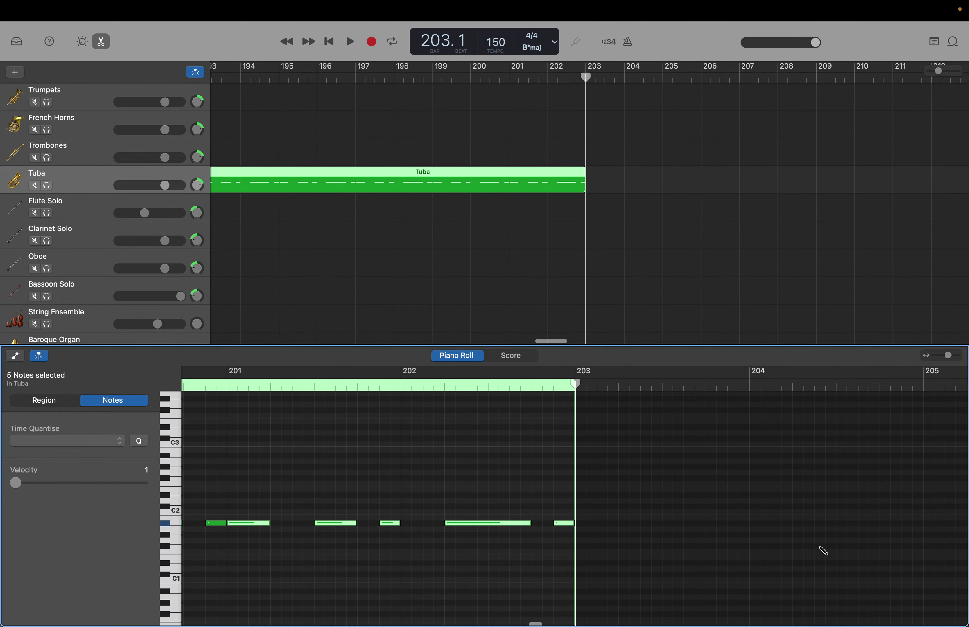
{"action": "key", "text": "super+v"}
{"action": "key", "text": "super+v"}
{"action": "key", "text": "super+v"}
{"action": "key", "text": "super+v"}
{"action": "key", "text": "super+v"}
{"action": "key", "text": "super+v"}
{"action": "key", "text": "super+v"}
{"action": "key", "text": "super+v"}
{"action": "key", "text": "super+v"}
{"action": "key", "text": "super+v"}
{"action": "key", "text": "super+v"}
{"action": "key", "text": "super+v"}
{"action": "key", "text": "super+v"}
{"action": "key", "text": "super+v"}
{"action": "key", "text": "super+v"}
{"action": "key", "text": "super+v"}
{"action": "key", "text": "super+v"}
{"action": "key", "text": "super+v"}
{"action": "key", "text": "super+v"}
{"action": "key", "text": "super+v"}
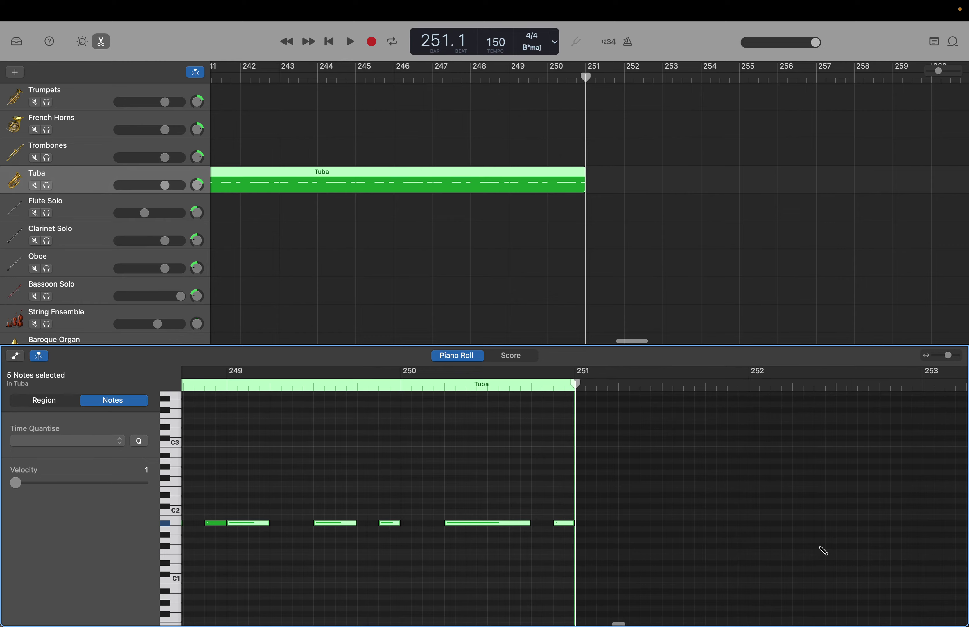
{"action": "key", "text": "super+v"}
{"action": "key", "text": "super+v"}
{"action": "key", "text": "super+v"}
{"action": "key", "text": "super+v"}
{"action": "key", "text": "super+v"}
{"action": "key", "text": "super+v"}
{"action": "key", "text": "super+v"}
{"action": "key", "text": "super+v"}
{"action": "key", "text": "super+v"}
{"action": "key", "text": "super+v"}
{"action": "key", "text": "super+v"}
{"action": "key", "text": "super+v"}
{"action": "key", "text": "super+v"}
{"action": "key", "text": "super+v"}
{"action": "key", "text": "super+v"}
{"action": "key", "text": "super+v"}
{"action": "key", "text": "super+v"}
{"action": "key", "text": "super+v"}
{"action": "key", "text": "super+v"}
{"action": "key", "text": "super+v"}
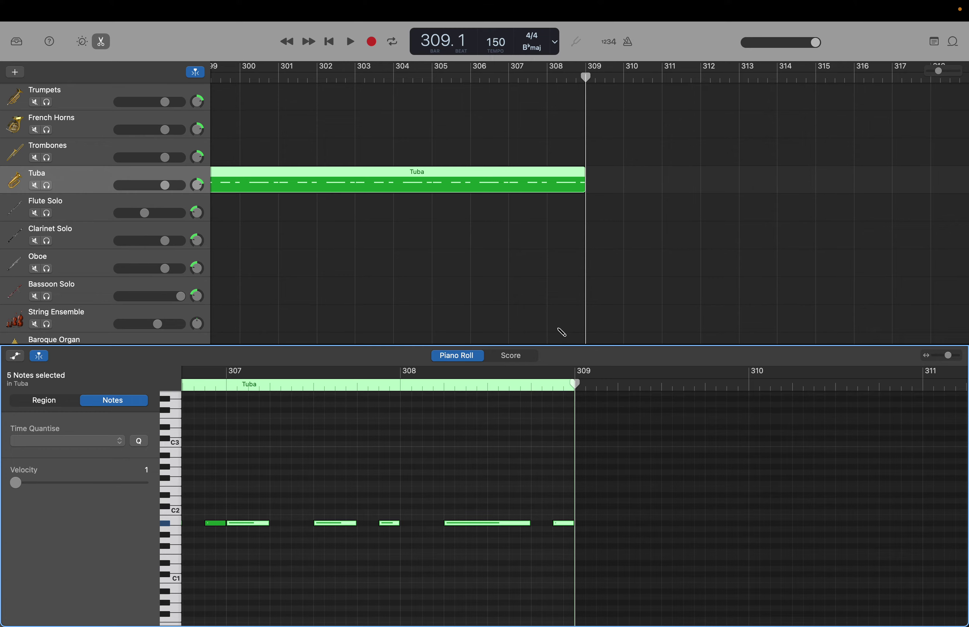
{"action": "key", "text": "super+v"}
{"action": "key", "text": "super+v"}
{"action": "key", "text": "super+v"}
{"action": "key", "text": "super+v"}
{"action": "key", "text": "super+v"}
{"action": "key", "text": "super+v"}
{"action": "key", "text": "super+v"}
{"action": "key", "text": "super+v"}
{"action": "key", "text": "super+v"}
{"action": "key", "text": "super+v"}
{"action": "key", "text": "super+v"}
{"action": "key", "text": "super+v"}
{"action": "key", "text": "super+v"}
{"action": "key", "text": "super+v"}
{"action": "key", "text": "super+v"}
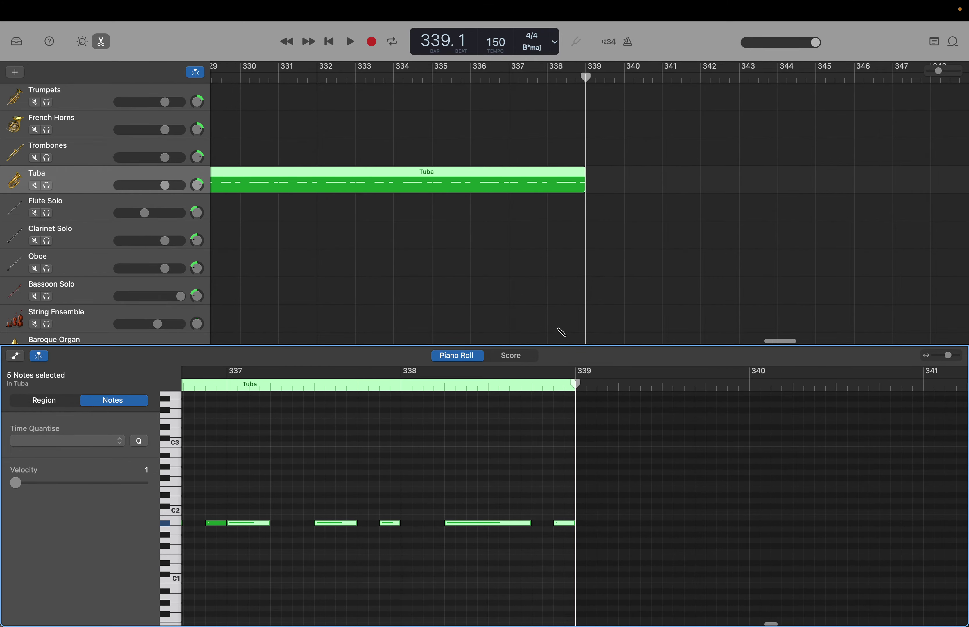
Step: Keep pasting the two-bar Tuba pattern back to back from bar 339 until the region ends at bar 449
{"action": "key", "text": "super+v"}
{"action": "key", "text": "super+v"}
{"action": "key", "text": "super+v"}
{"action": "key", "text": "super+v"}
{"action": "key", "text": "super+v"}
{"action": "key", "text": "super+v"}
{"action": "key", "text": "super+v"}
{"action": "key", "text": "super+v"}
{"action": "key", "text": "super+v"}
{"action": "key", "text": "super+v"}
{"action": "key", "text": "super+v"}
{"action": "key", "text": "super+v"}
{"action": "key", "text": "super+v"}
{"action": "key", "text": "super+v"}
{"action": "key", "text": "super+v"}
{"action": "key", "text": "super+v"}
{"action": "key", "text": "super+v"}
{"action": "key", "text": "super+v"}
{"action": "key", "text": "super+v"}
{"action": "key", "text": "super+v"}
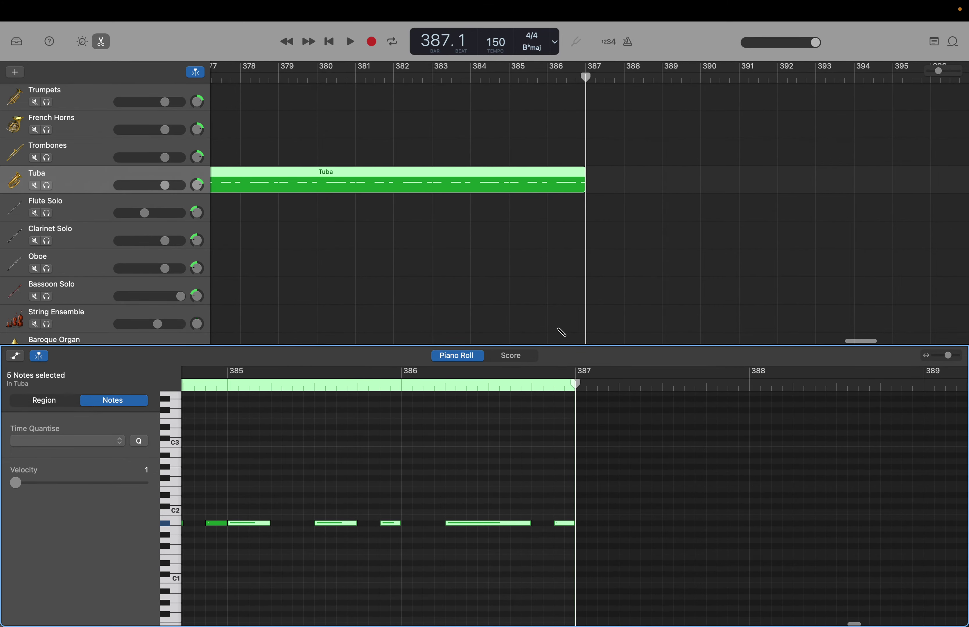
{"action": "key", "text": "super+v"}
{"action": "key", "text": "super+v"}
{"action": "key", "text": "super+v"}
{"action": "key", "text": "super+v"}
{"action": "key", "text": "super+v"}
{"action": "key", "text": "super+v"}
{"action": "key", "text": "super+v"}
{"action": "key", "text": "super+v"}
{"action": "key", "text": "super+v"}
{"action": "key", "text": "super+v"}
{"action": "key", "text": "super+v"}
{"action": "key", "text": "super+v"}
{"action": "key", "text": "super+v"}
{"action": "key", "text": "super+v"}
{"action": "key", "text": "super+v"}
{"action": "key", "text": "super+v"}
{"action": "key", "text": "super+v"}
{"action": "key", "text": "super+v"}
{"action": "key", "text": "super+v"}
{"action": "key", "text": "super+v"}
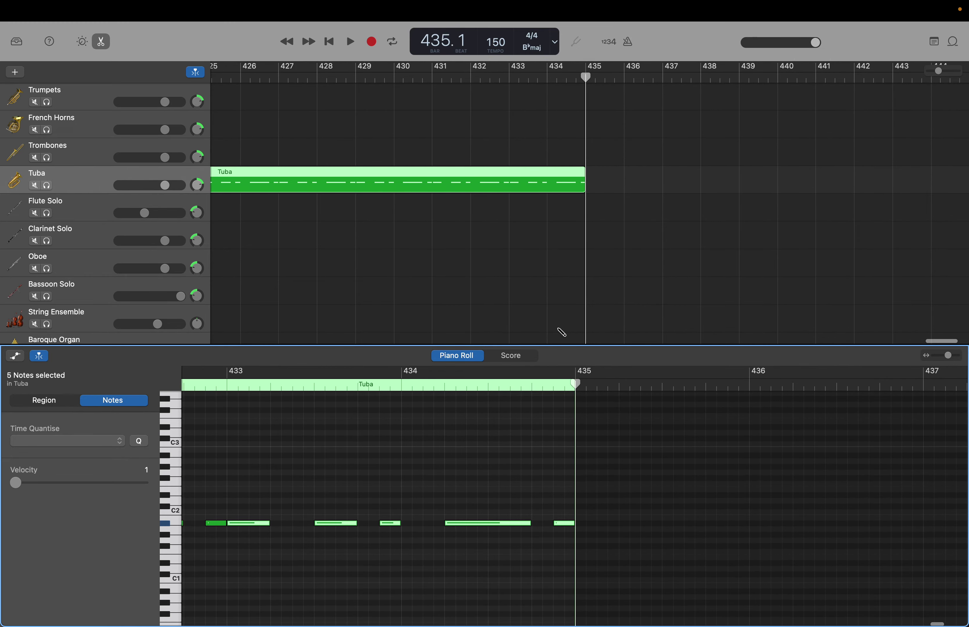
{"action": "key", "text": "super+v"}
{"action": "key", "text": "super+v"}
{"action": "key", "text": "super+v"}
{"action": "key", "text": "super+v"}
{"action": "key", "text": "super+v"}
{"action": "key", "text": "super+v"}
{"action": "key", "text": "super+v"}
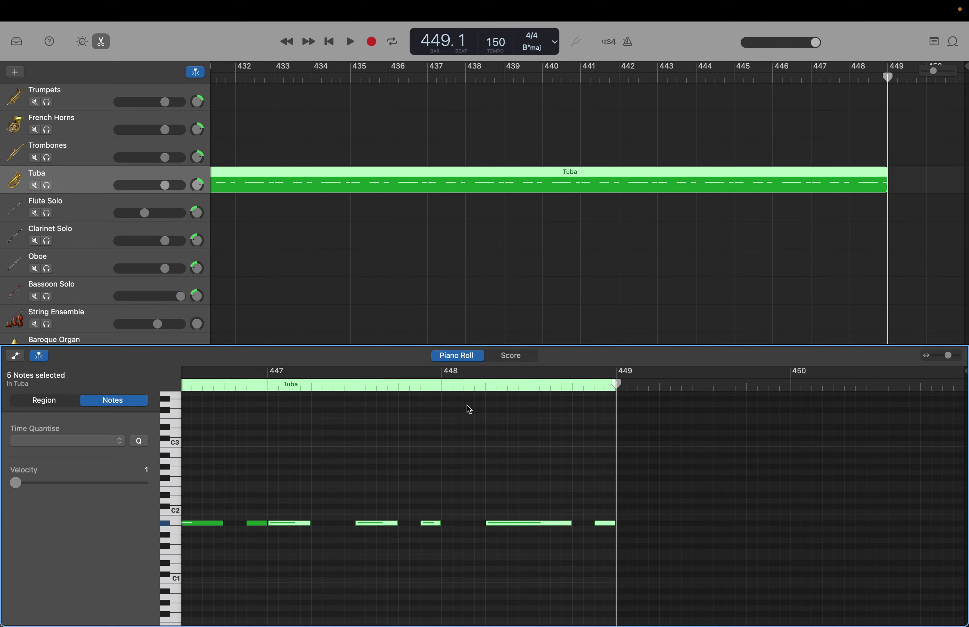
Step: Return the playhead to the start of the project and move it to the beginning of bar 21
{"action": "scroll", "coordinate": [464, 430], "scroll_direction": "left", "scroll_amount": 3}
{"action": "scroll", "coordinate": [464, 430], "scroll_direction": "left", "scroll_amount": 1}
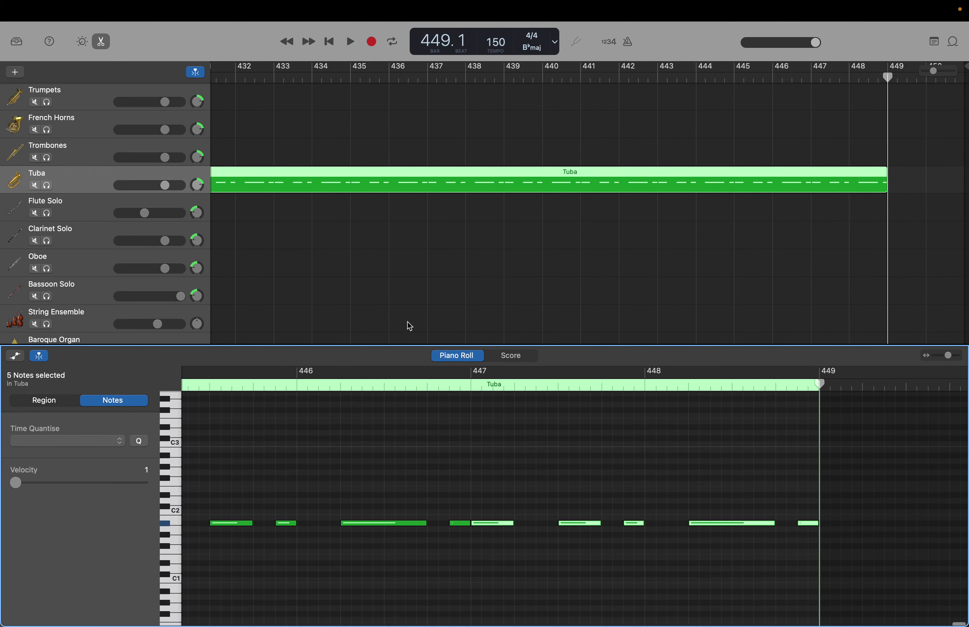
{"action": "scroll", "coordinate": [385, 328], "scroll_direction": "left", "scroll_amount": 8}
{"action": "scroll", "coordinate": [386, 328], "scroll_direction": "left", "scroll_amount": 15}
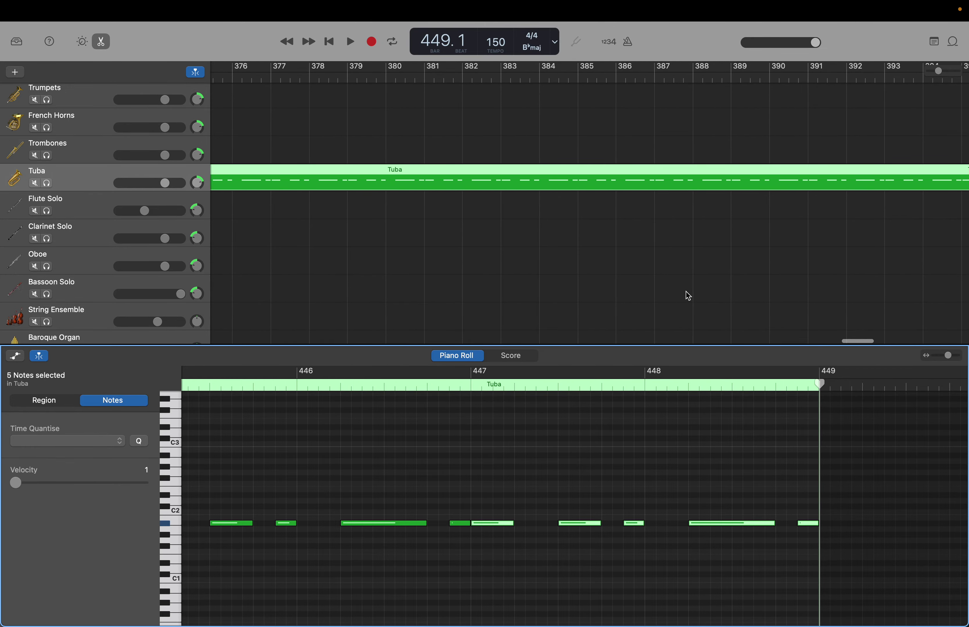
{"action": "key", "text": "Return"}
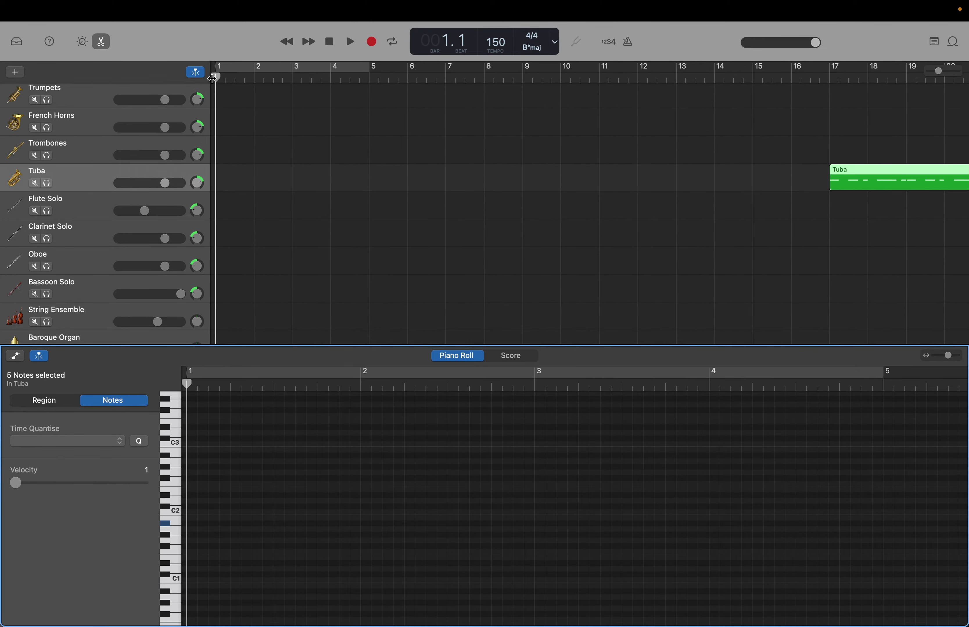
{"action": "left_click_drag", "start_coordinate": [214, 78], "coordinate": [870, 152]}
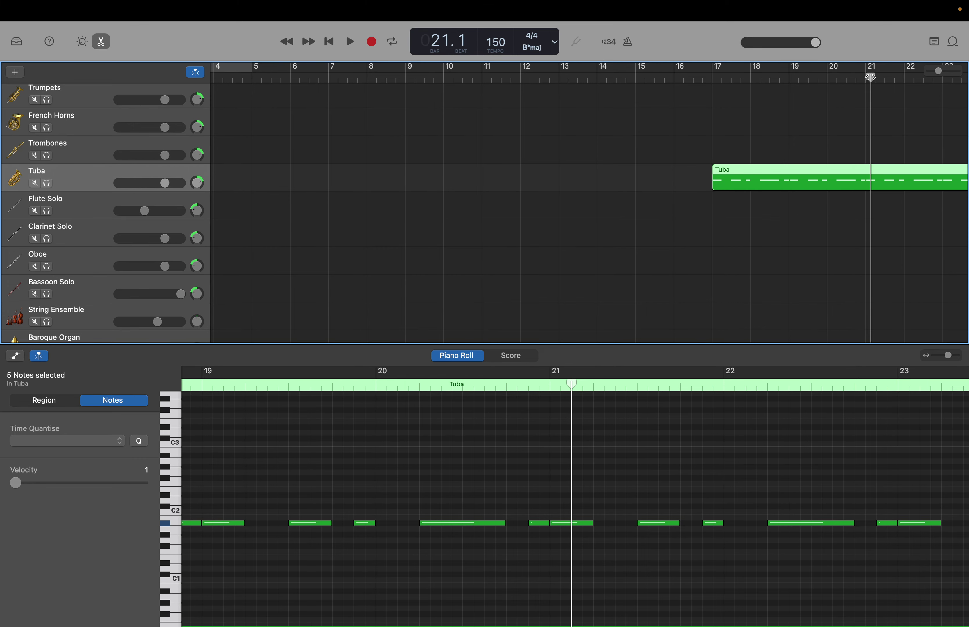
{"action": "left_click_drag", "start_coordinate": [870, 77], "coordinate": [865, 76]}
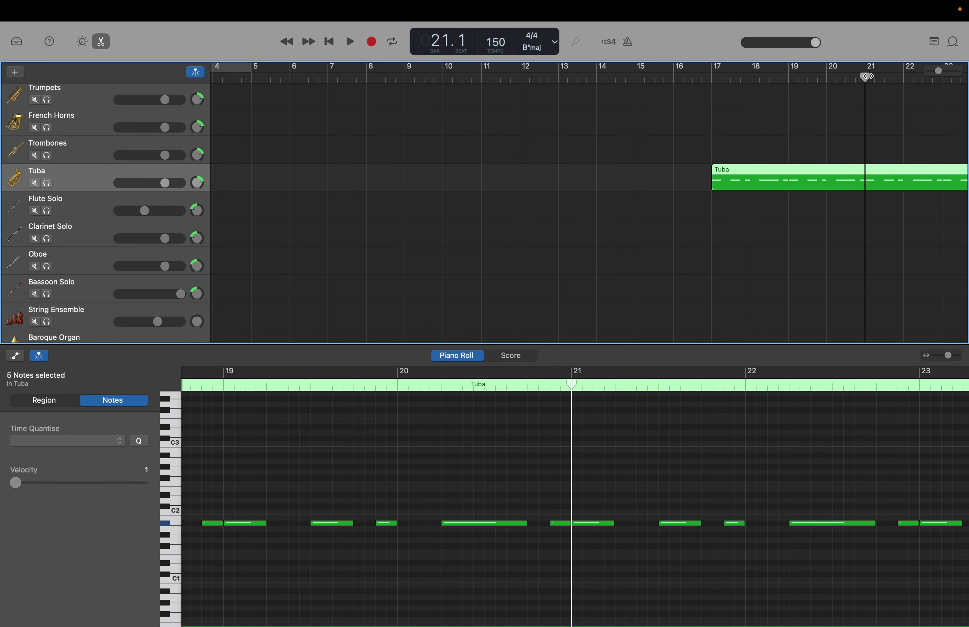